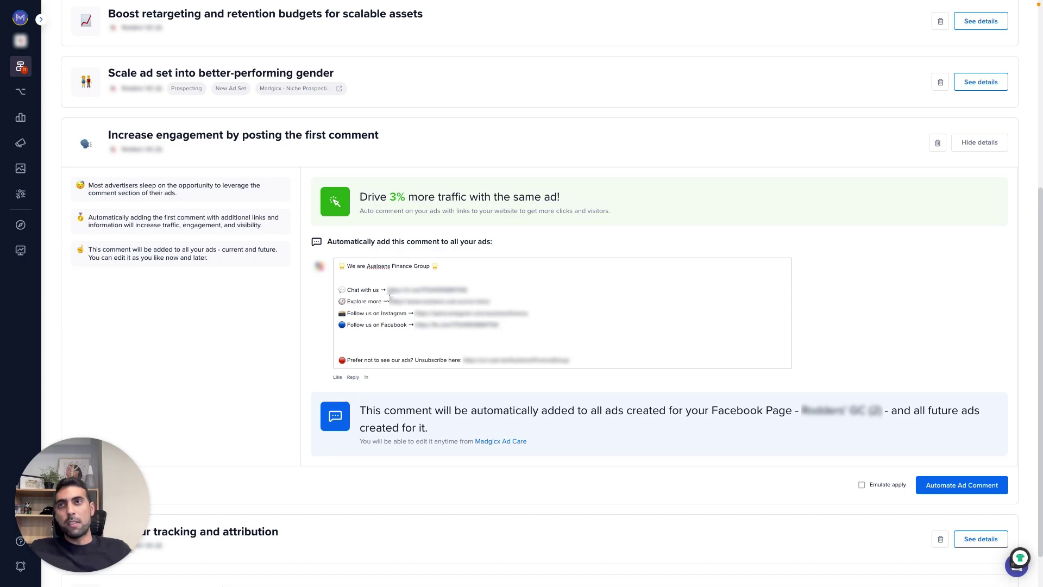
- Edit the auto-comment text's 'Explore more' and 'Follow us on Facebook' lines
{"action": "left_click", "coordinate": [358, 290]}
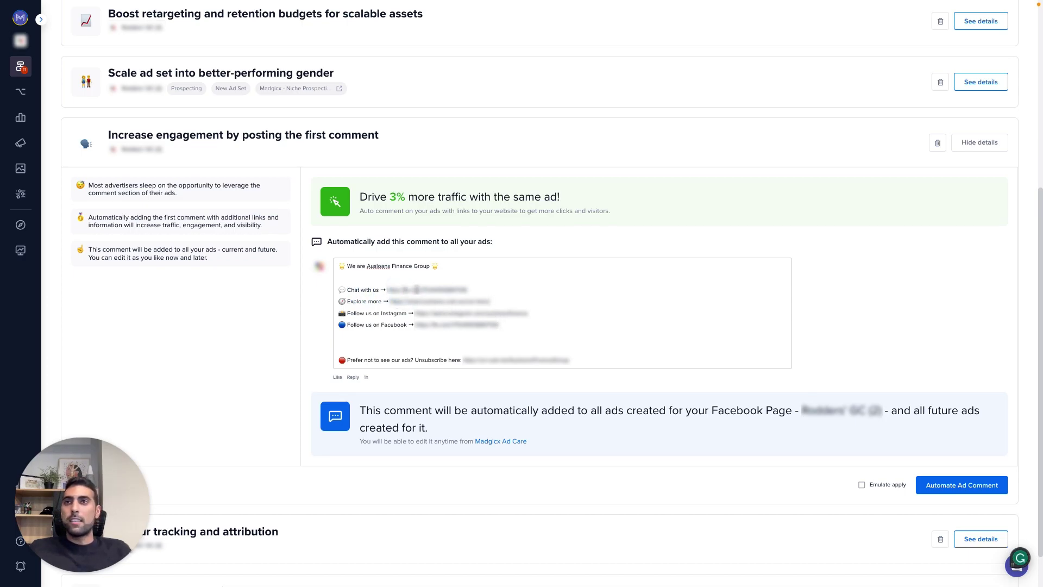
{"action": "left_click_drag", "start_coordinate": [351, 301], "coordinate": [486, 302]}
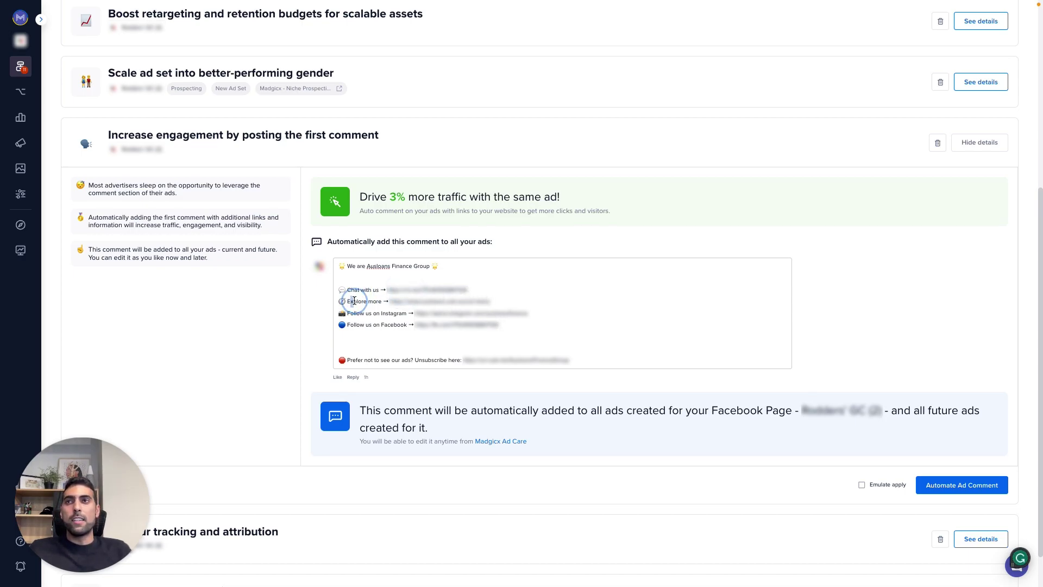
{"action": "left_click", "coordinate": [484, 301]}
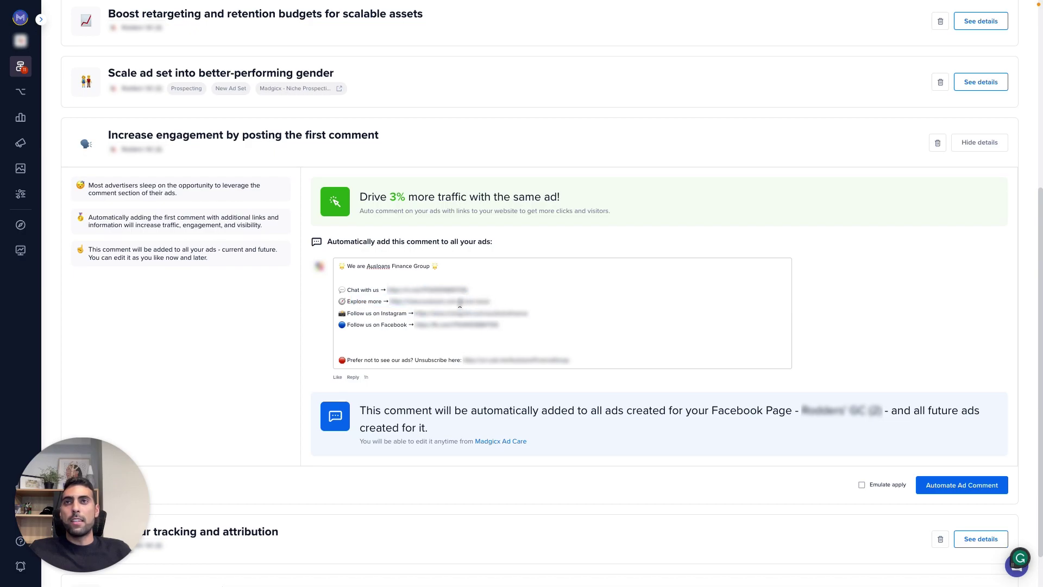
{"action": "left_click", "coordinate": [350, 313]}
{"action": "left_click", "coordinate": [395, 325]}
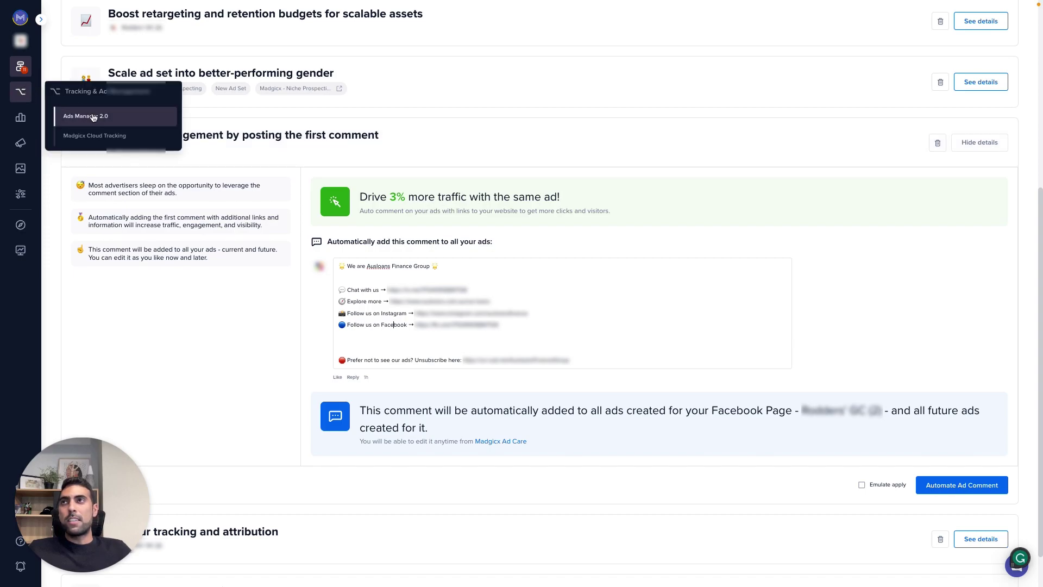
- Show the ad sets table in Ads Manager 2.0 and scroll through its 46 ad sets
{"action": "left_click", "coordinate": [94, 116]}
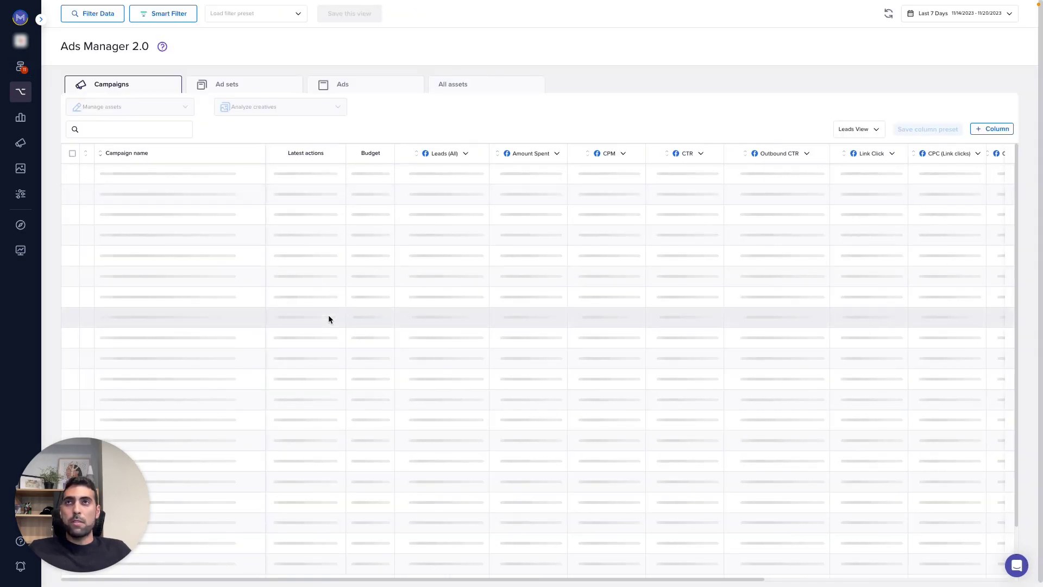
{"action": "left_click", "coordinate": [242, 85]}
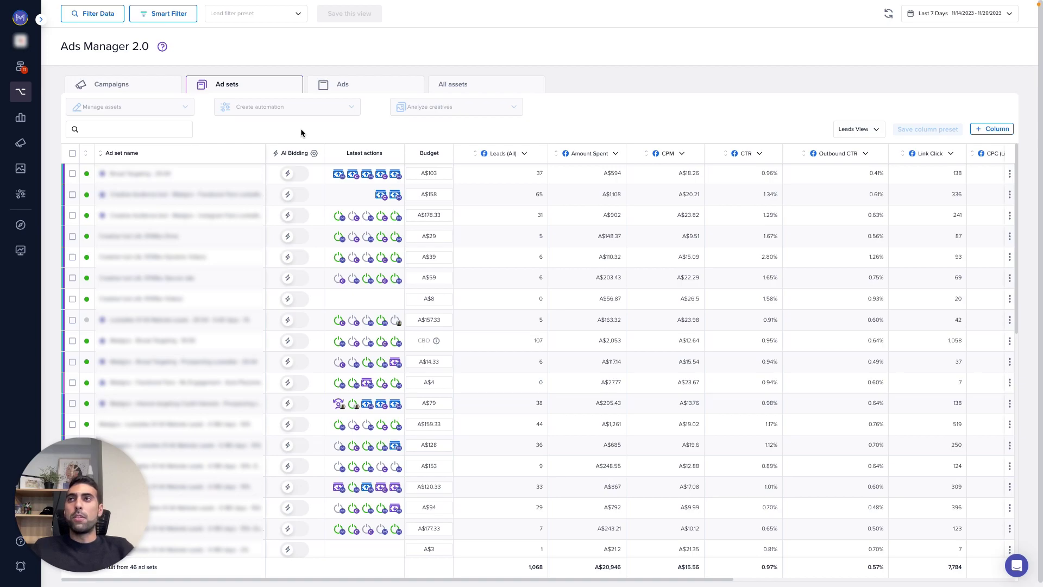
{"action": "scroll", "coordinate": [271, 313], "scroll_direction": "down", "scroll_amount": 1}
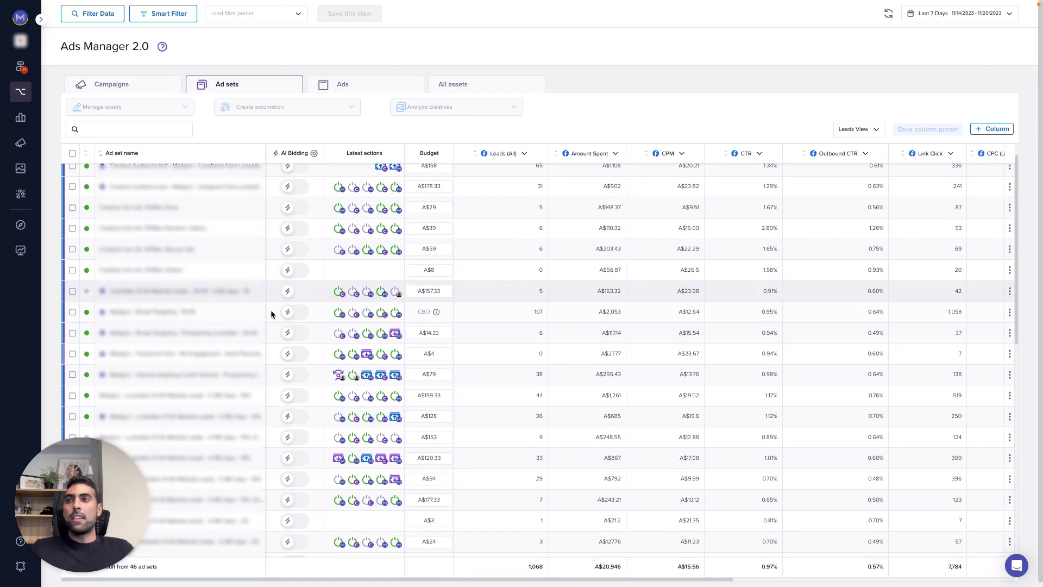
{"action": "scroll", "coordinate": [271, 313], "scroll_direction": "down", "scroll_amount": 1}
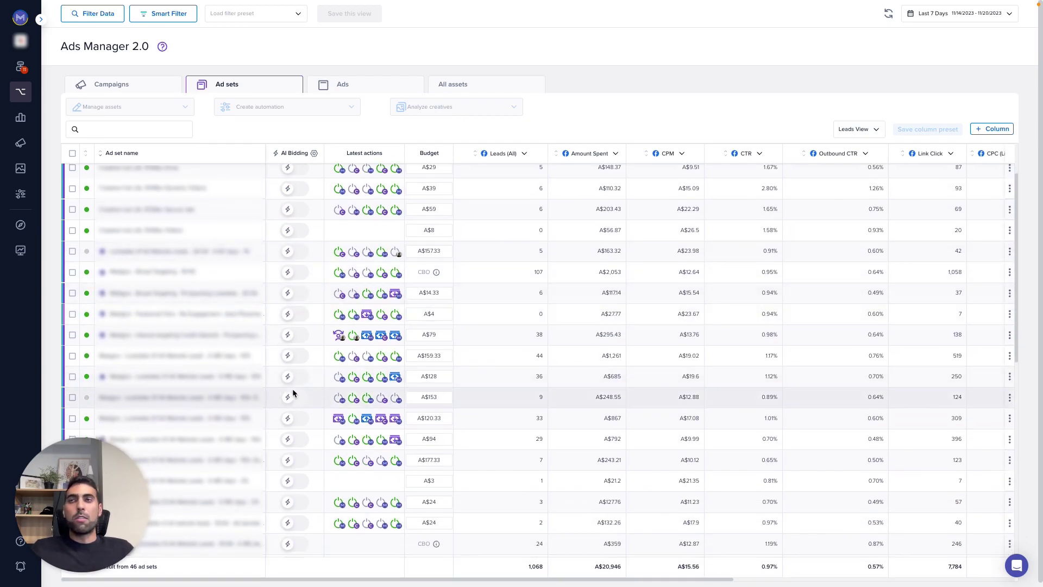
{"action": "left_click", "coordinate": [314, 153]}
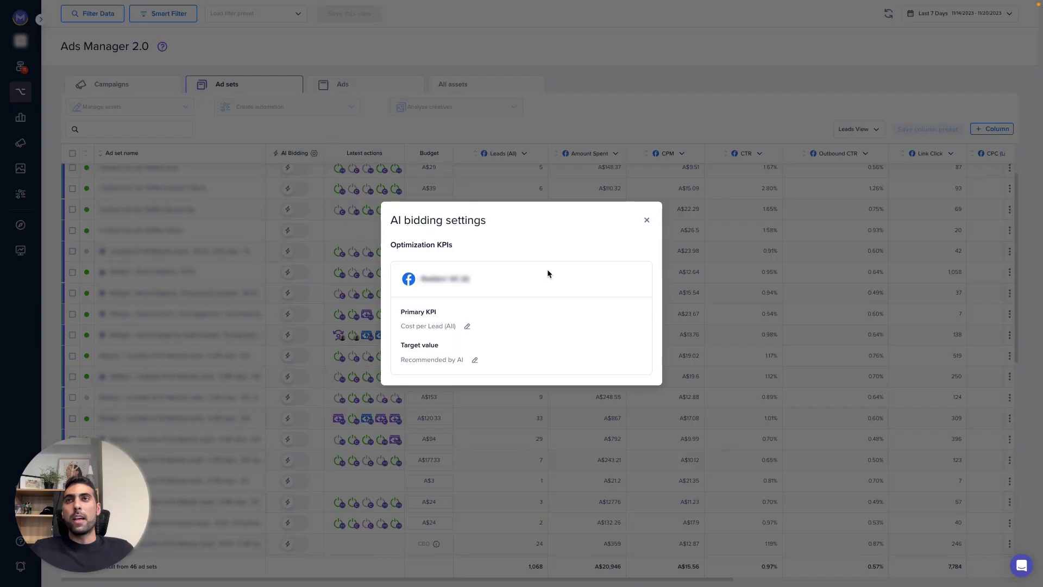
{"action": "left_click", "coordinate": [647, 218]}
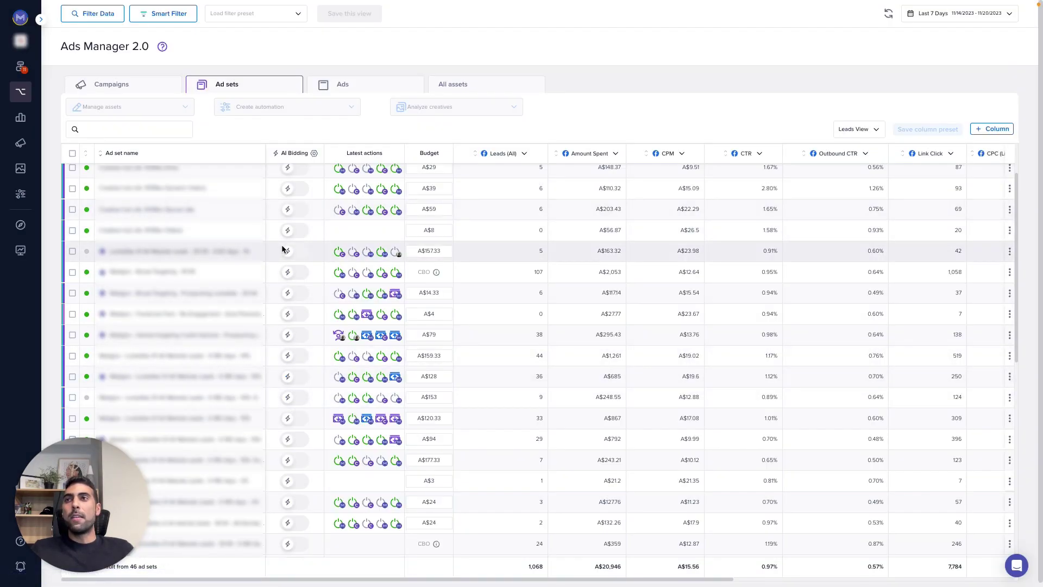
{"action": "scroll", "coordinate": [294, 253], "scroll_direction": "up", "scroll_amount": 1}
{"action": "mouse_move", "coordinate": [295, 259]}
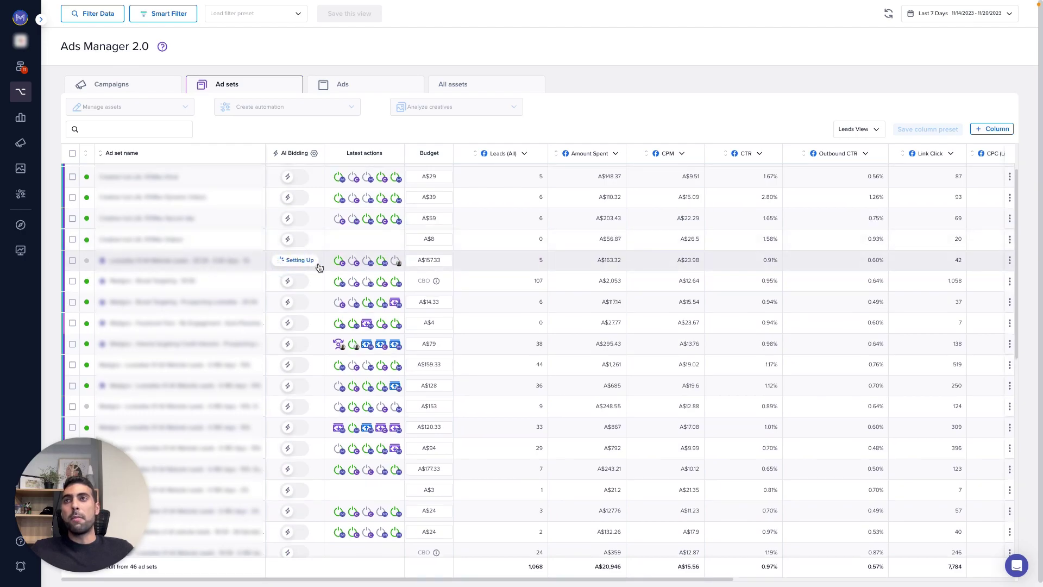
{"action": "left_click", "coordinate": [288, 260]}
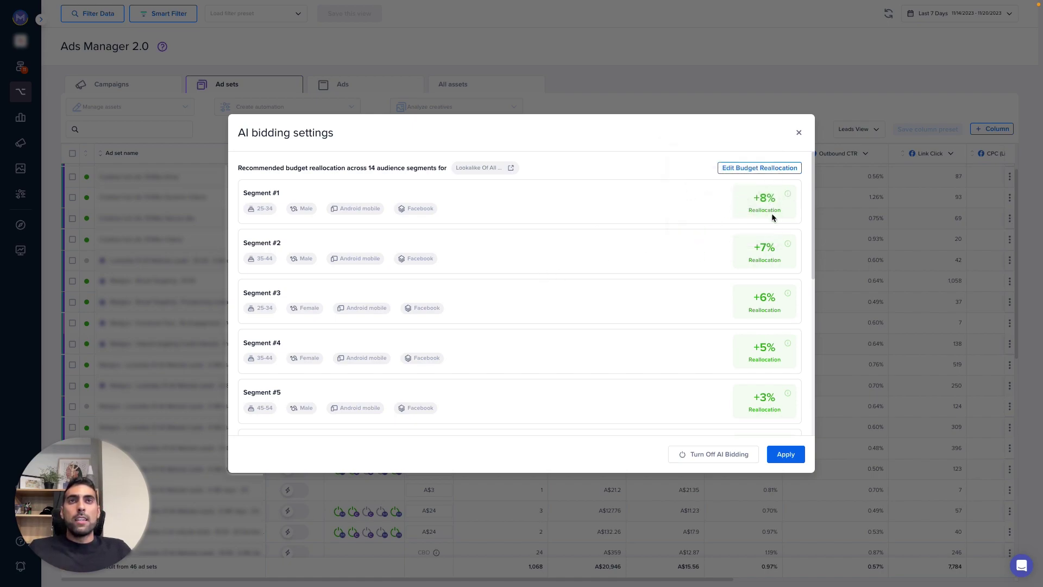
{"action": "scroll", "coordinate": [745, 217], "scroll_direction": "down", "scroll_amount": 2}
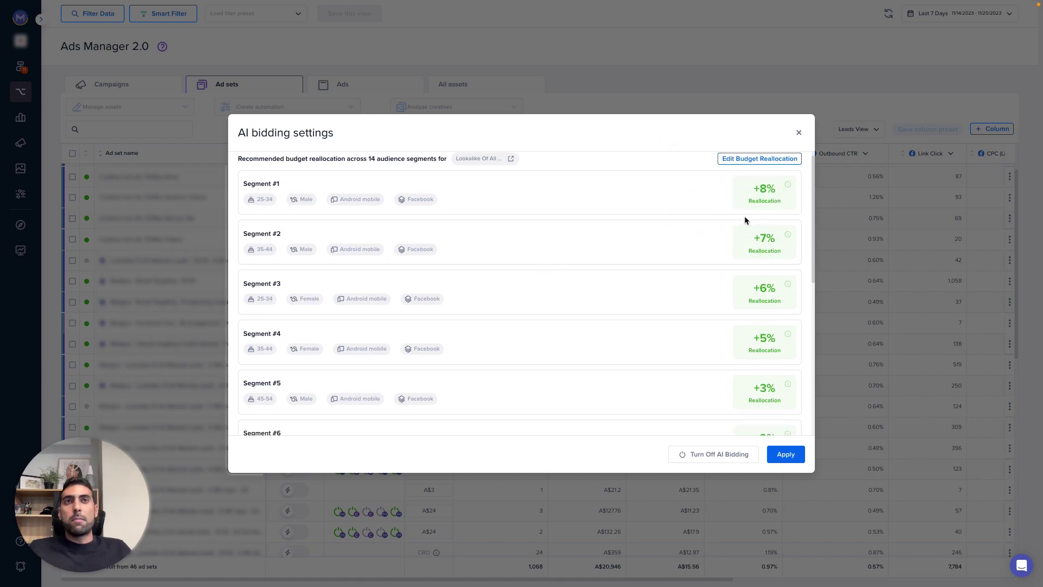
{"action": "scroll", "coordinate": [745, 217], "scroll_direction": "down", "scroll_amount": 4}
{"action": "scroll", "coordinate": [745, 216], "scroll_direction": "down", "scroll_amount": 2}
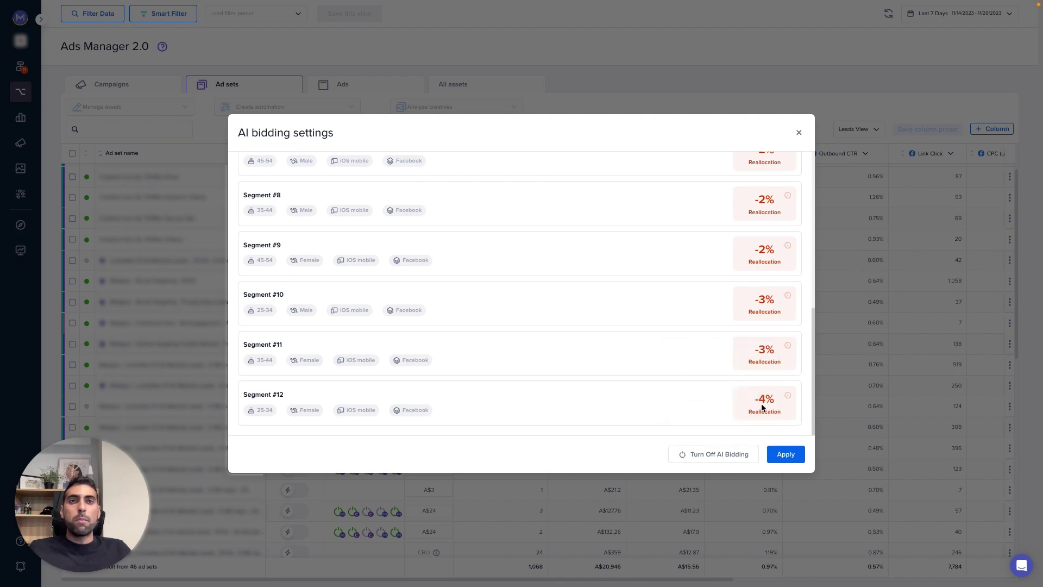
{"action": "scroll", "coordinate": [533, 323], "scroll_direction": "up", "scroll_amount": 10}
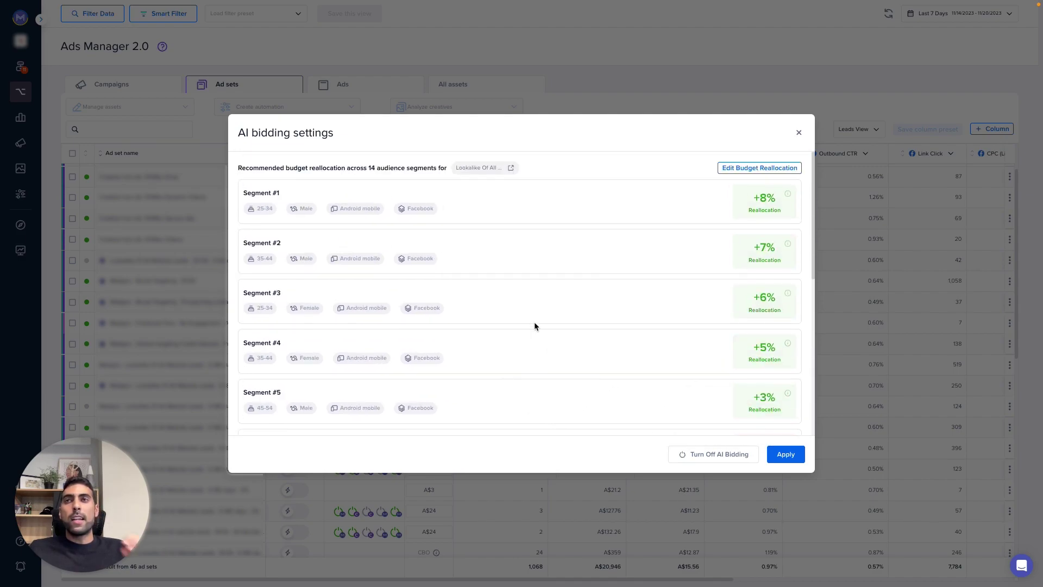